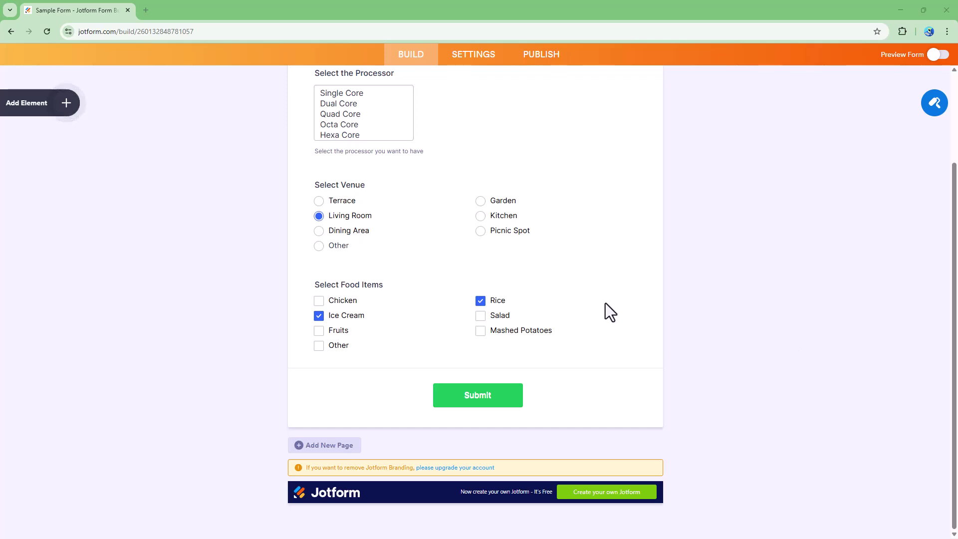
Step: Add a Number field above Submit and label it 'Phone Number'
{"action": "scroll", "coordinate": [606, 303], "scroll_direction": "up", "scroll_amount": 3}
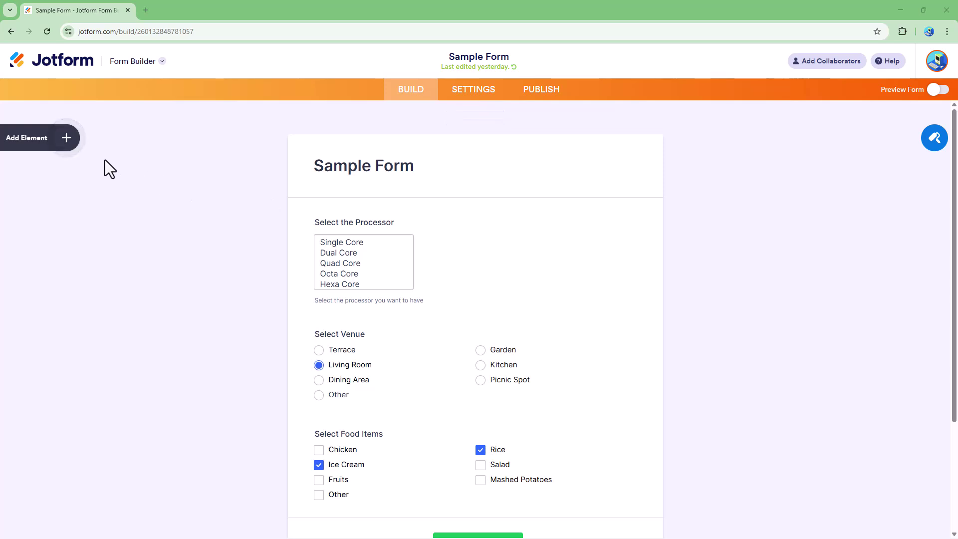
{"action": "left_click", "coordinate": [64, 146]}
{"action": "scroll", "coordinate": [49, 314], "scroll_direction": "down", "scroll_amount": 6}
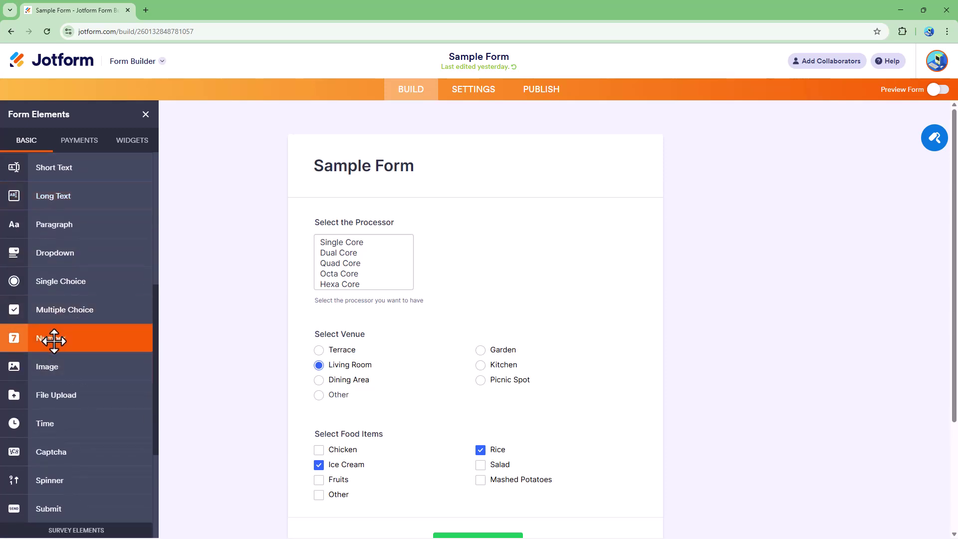
{"action": "left_click", "coordinate": [54, 340]}
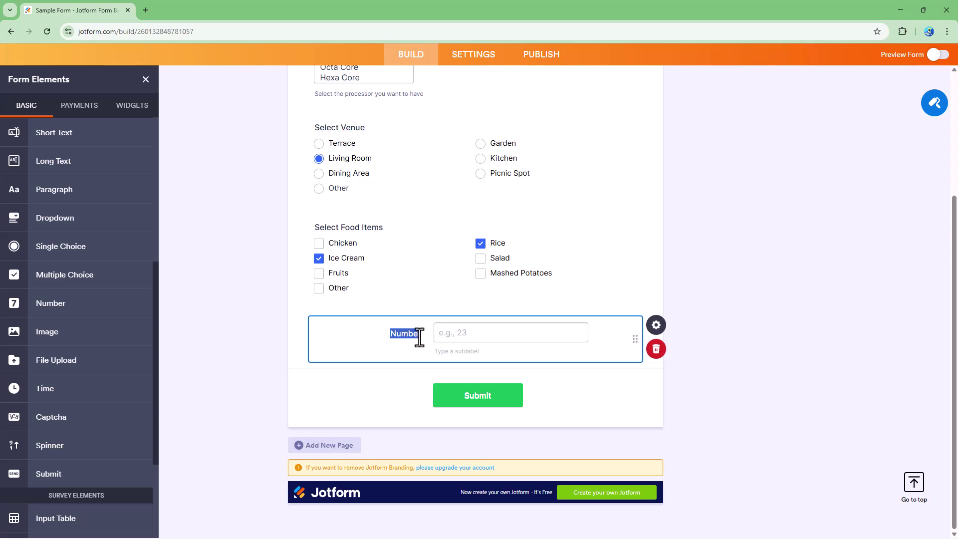
{"action": "type", "text": "Phone Number"}
Step: Trim the label from 'Phone Number' to 'Ph Number', then switch the form into preview
{"action": "left_click", "coordinate": [658, 327]}
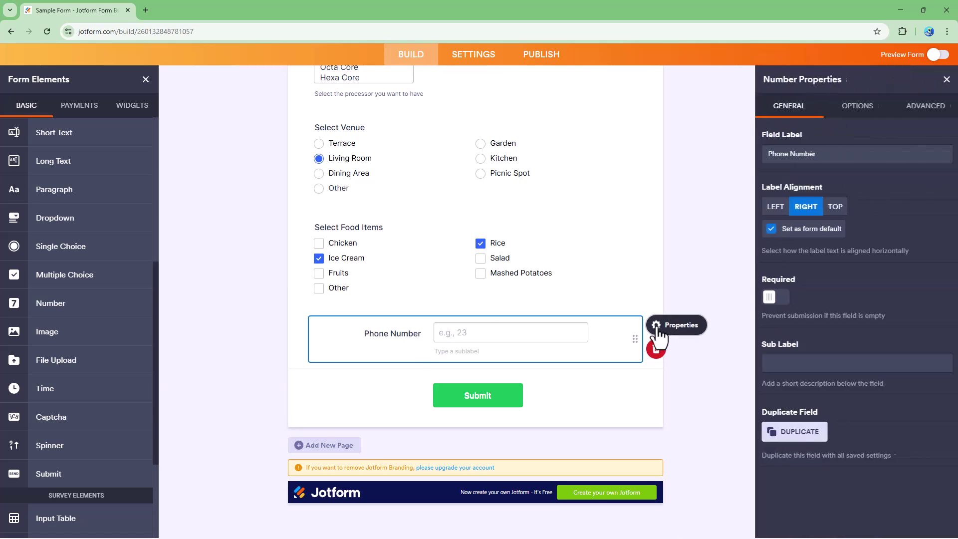
{"action": "left_click_drag", "start_coordinate": [788, 155], "coordinate": [773, 155]}
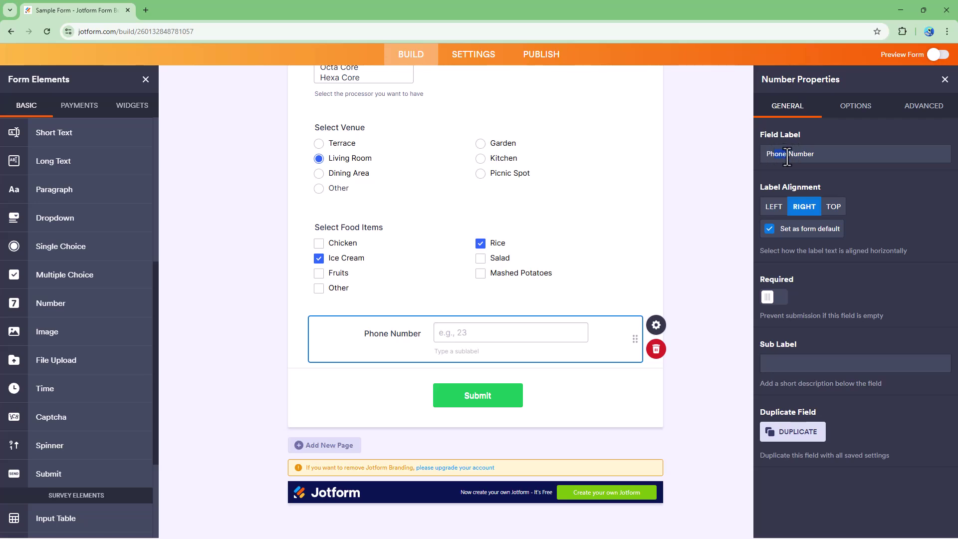
{"action": "key", "text": "BackSpace"}
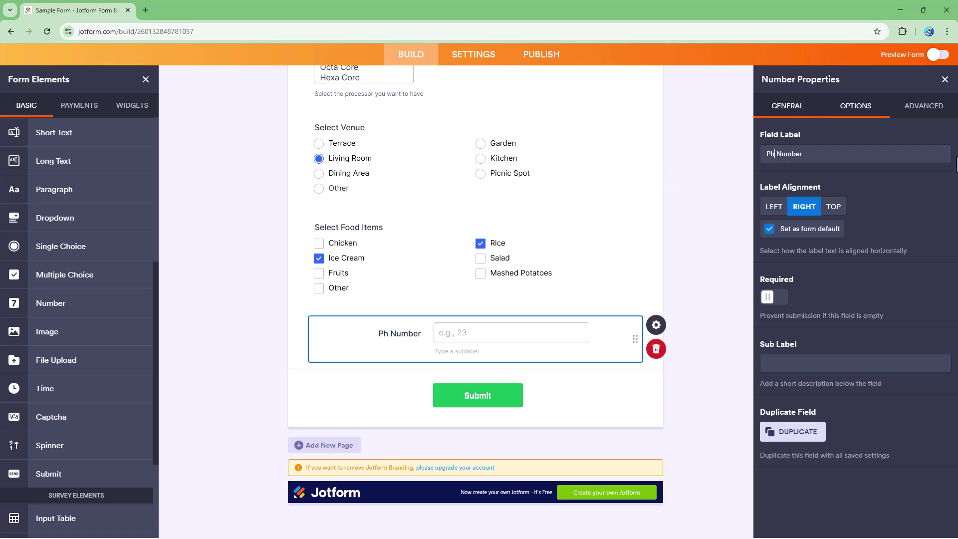
{"action": "left_click", "coordinate": [937, 55]}
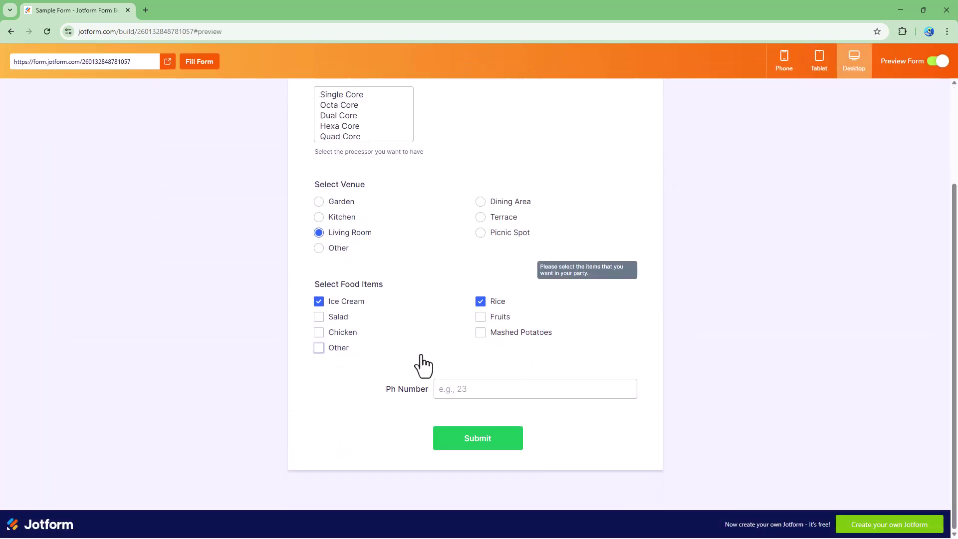
Step: Enter and clear a test number in the Ph Number field, then exit preview
{"action": "left_click", "coordinate": [493, 390]}
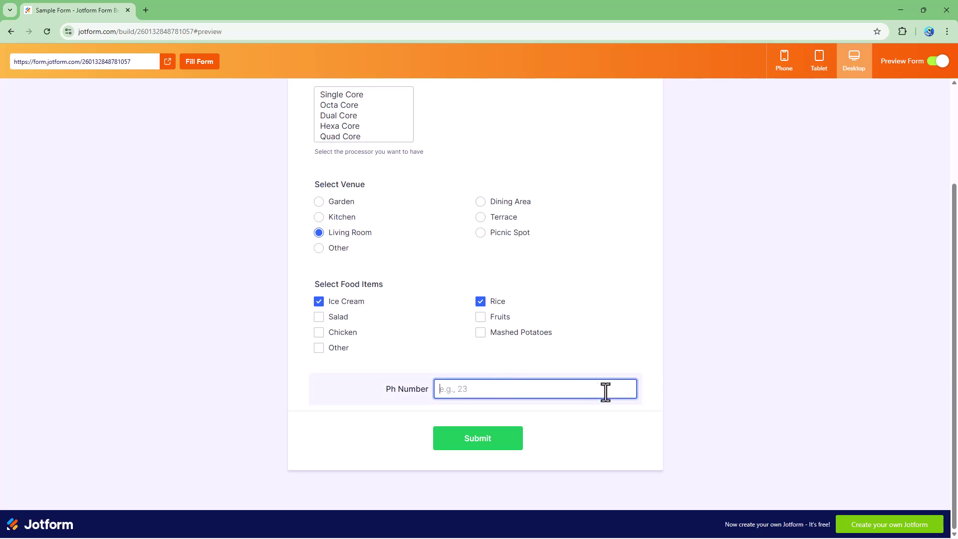
{"action": "type", "text": "8754875"}
{"action": "key", "text": "BackSpace"}
{"action": "key", "text": "BackSpace"}
{"action": "key", "text": "BackSpace"}
{"action": "key", "text": "BackSpace"}
{"action": "key", "text": "BackSpace"}
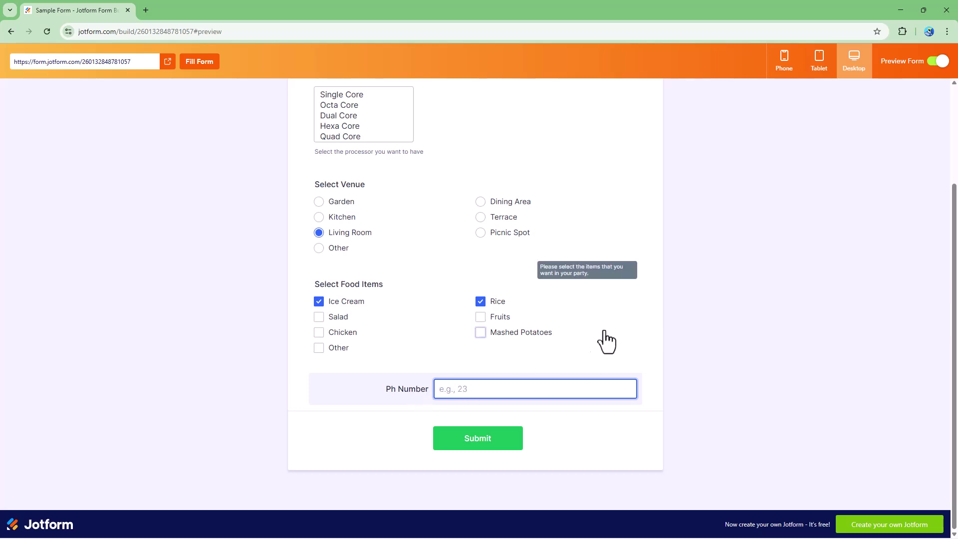
{"action": "left_click", "coordinate": [940, 61]}
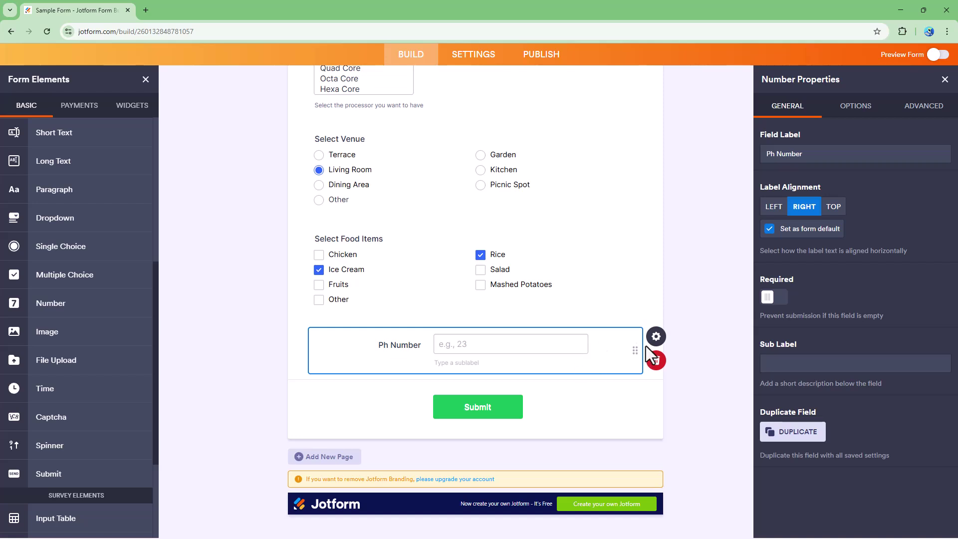
Step: Set the Ph Number label alignment to Top
{"action": "left_click", "coordinate": [655, 339]}
{"action": "left_click", "coordinate": [774, 206]}
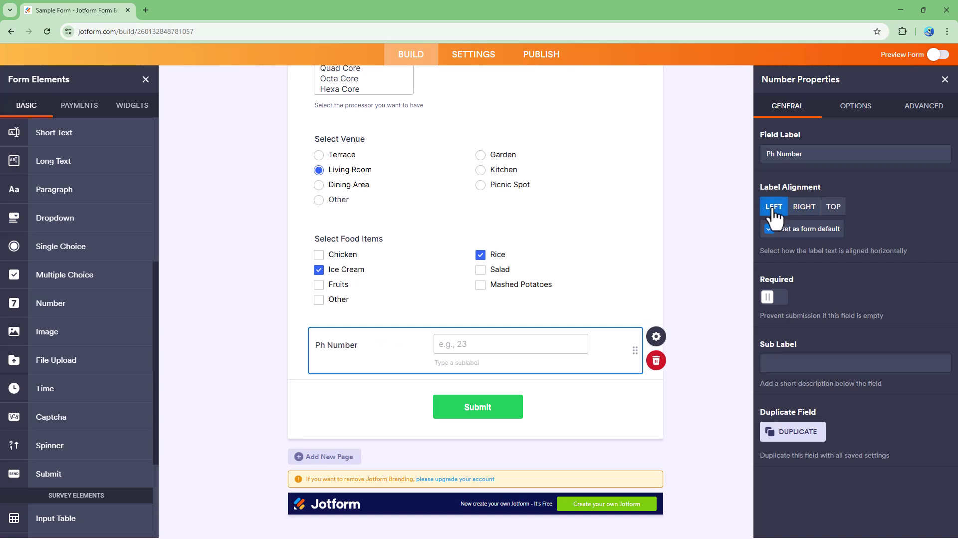
{"action": "left_click", "coordinate": [805, 207]}
{"action": "left_click", "coordinate": [833, 207]}
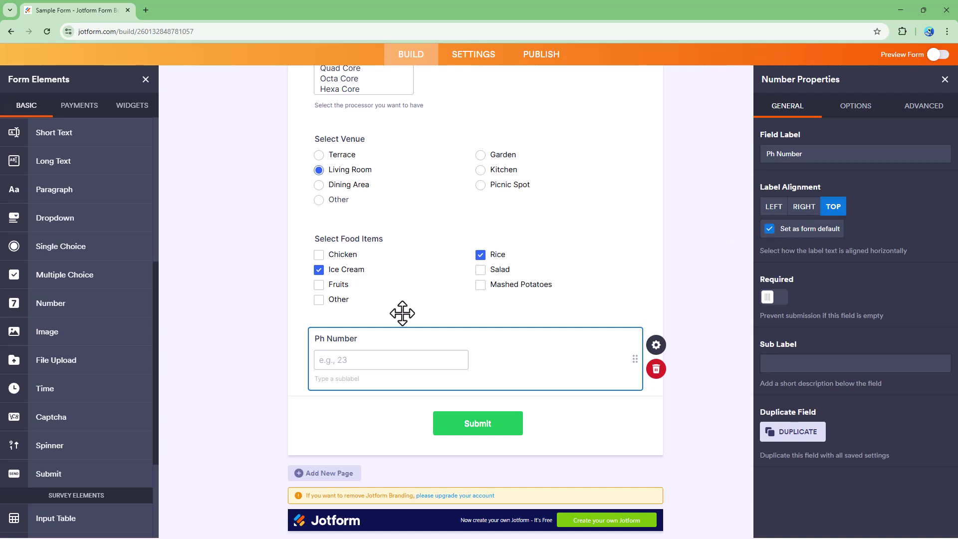
Step: Delete the accidentally added extra Number field and reselect Ph Number's properties
{"action": "left_click", "coordinate": [46, 301]}
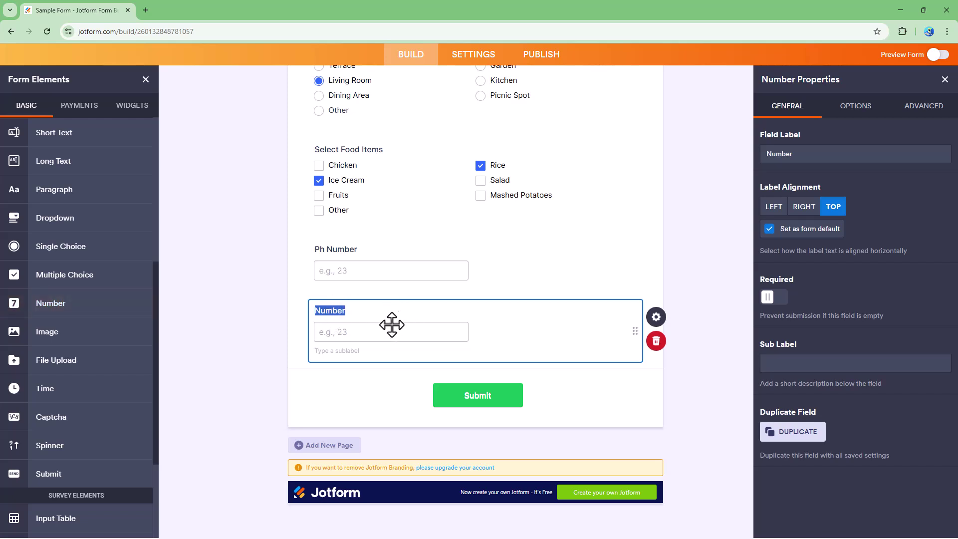
{"action": "left_click", "coordinate": [648, 346]}
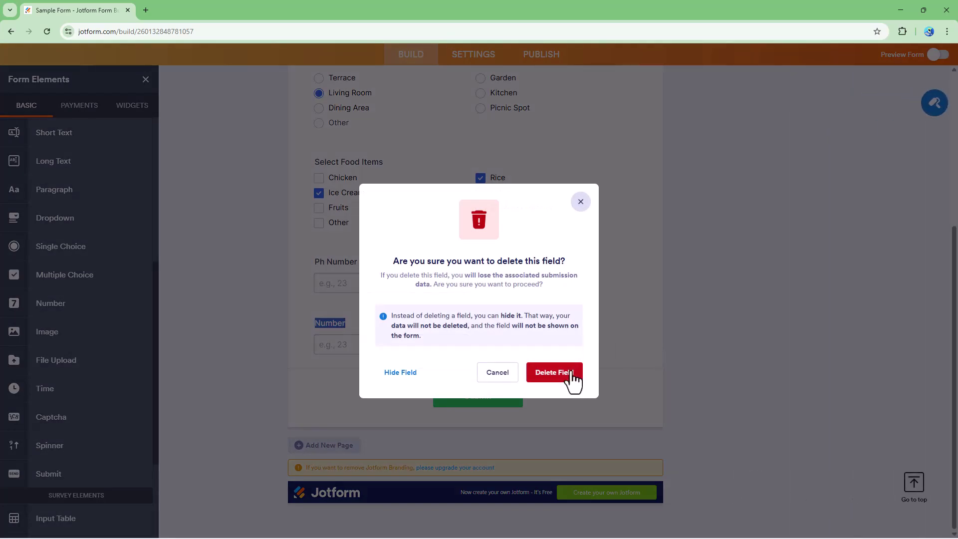
{"action": "left_click", "coordinate": [680, 351]}
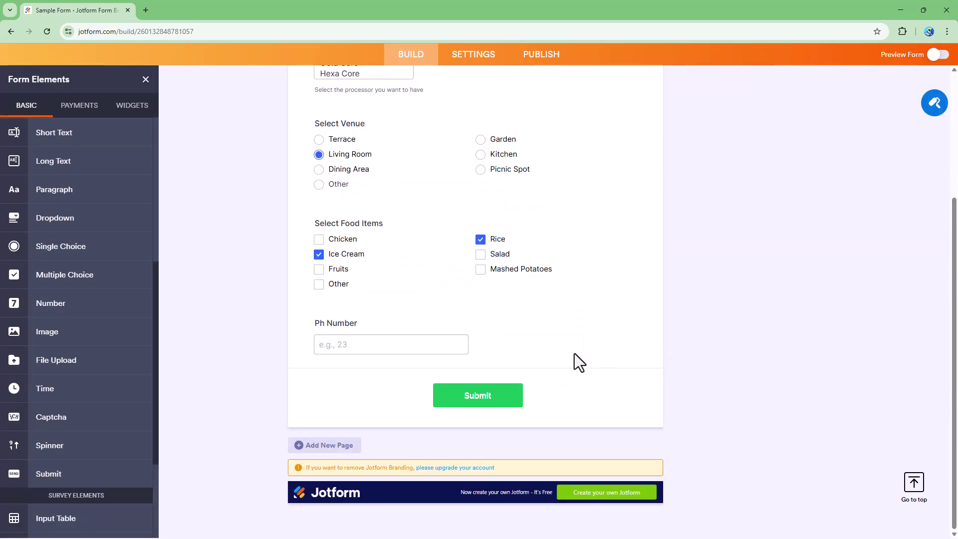
{"action": "left_click", "coordinate": [419, 326]}
{"action": "left_click", "coordinate": [656, 331]}
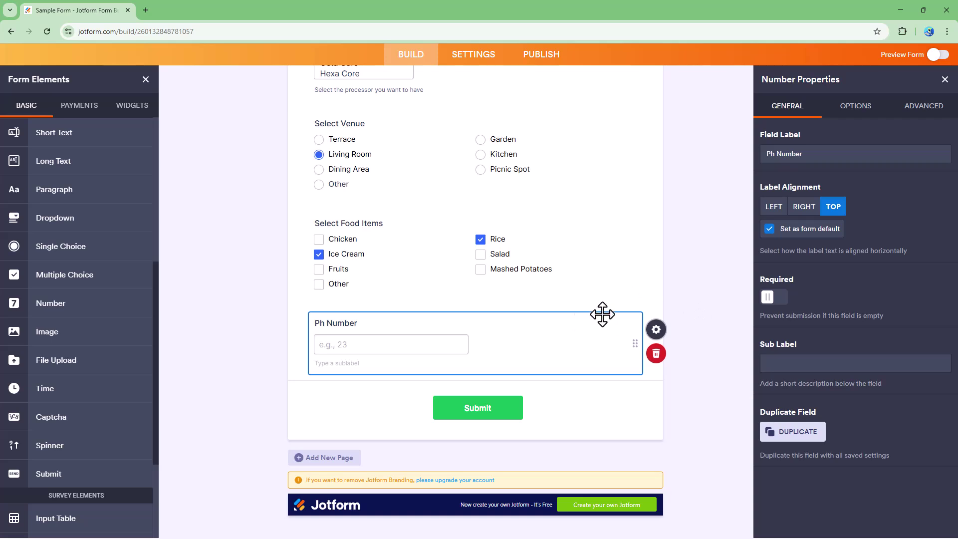
Step: Leave the field optional and add the sublabel 'Please enter your personal phone number'
{"action": "left_click", "coordinate": [777, 298]}
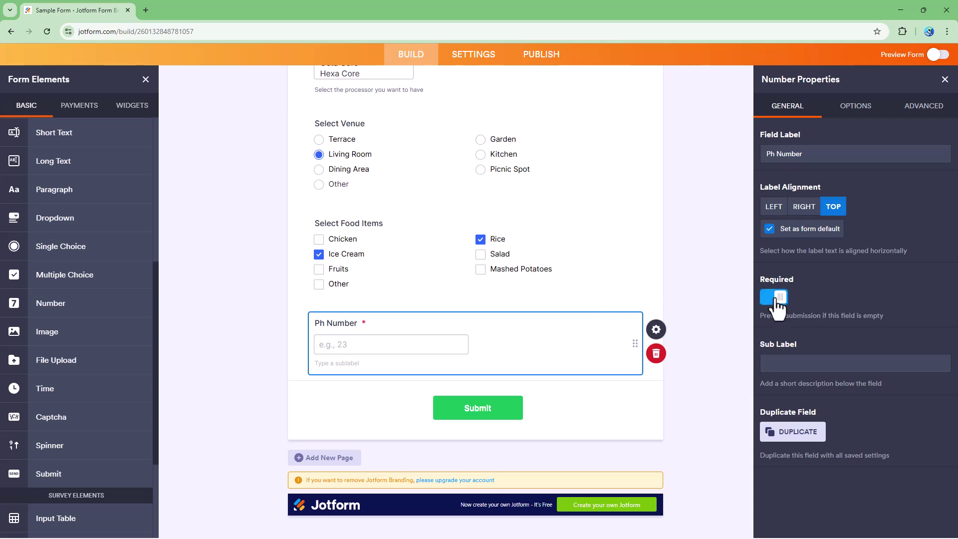
{"action": "left_click", "coordinate": [776, 298]}
{"action": "left_click", "coordinate": [801, 367]}
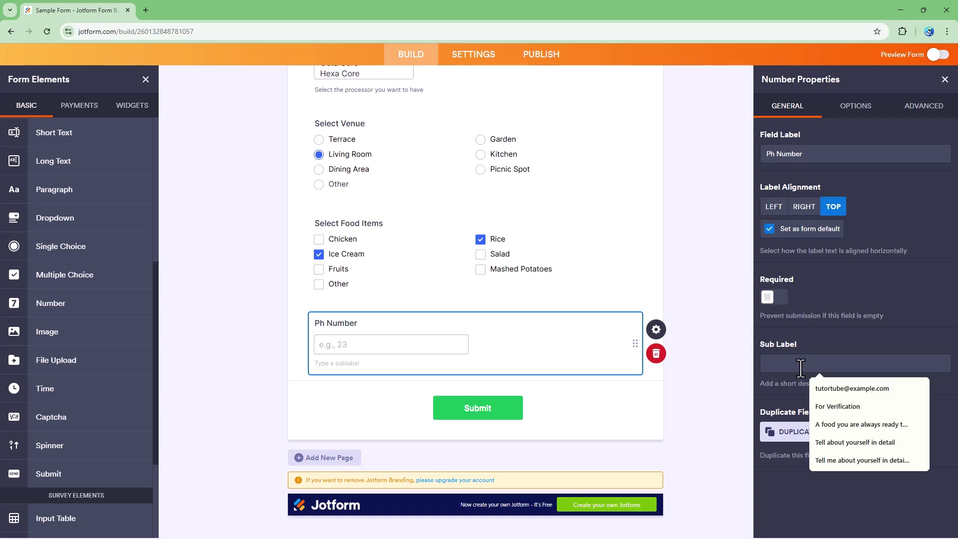
{"action": "type", "text": "Please enter you"}
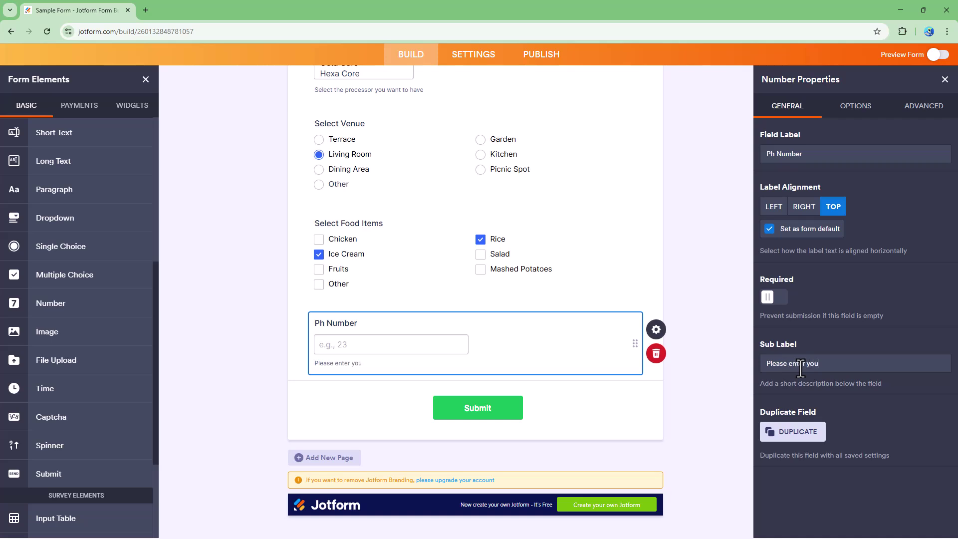
{"action": "type", "text": "r personal phone number"}
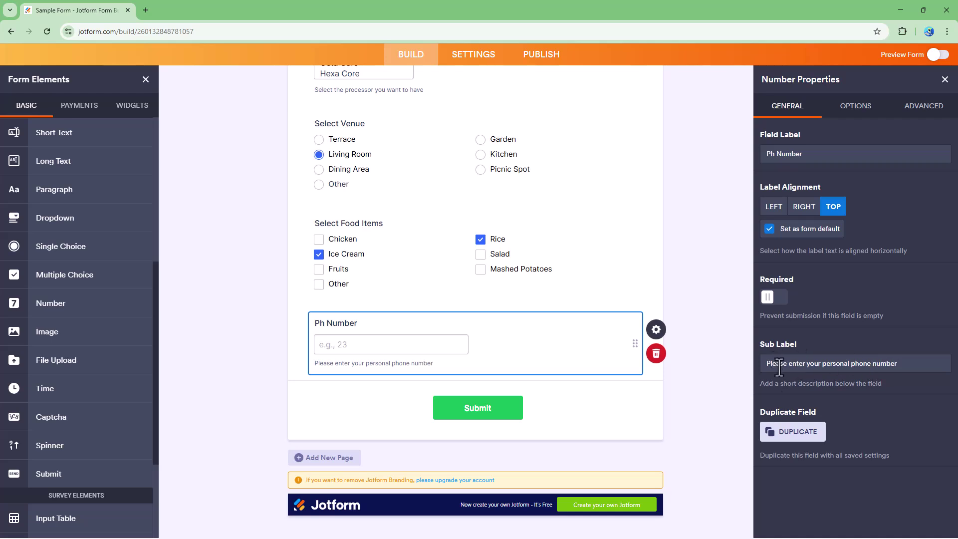
Step: Duplicate the Ph Number field, then delete the copy
{"action": "left_click", "coordinate": [791, 433]}
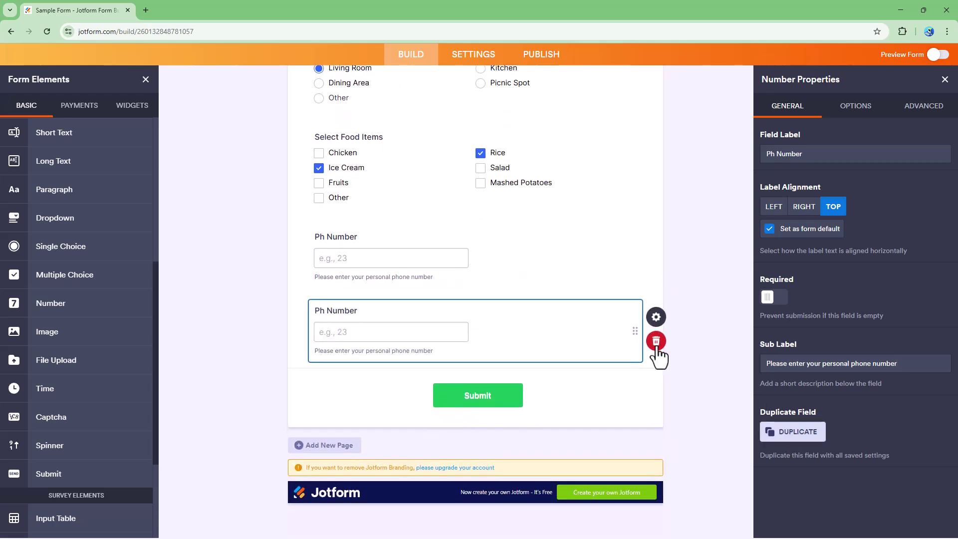
{"action": "left_click", "coordinate": [656, 341]}
{"action": "left_click", "coordinate": [547, 372]}
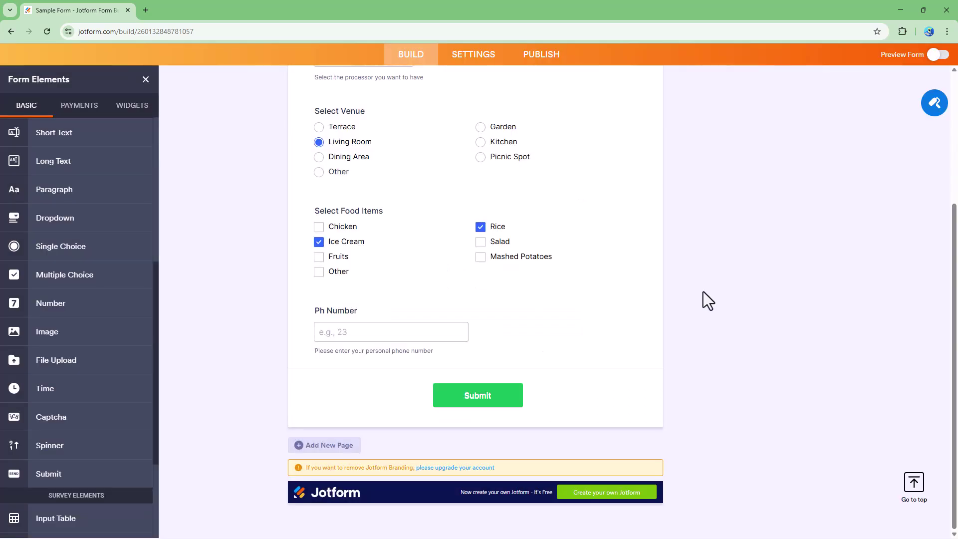
Step: Enable a custom width for Ph Number and set it to 500 px
{"action": "left_click", "coordinate": [656, 317]}
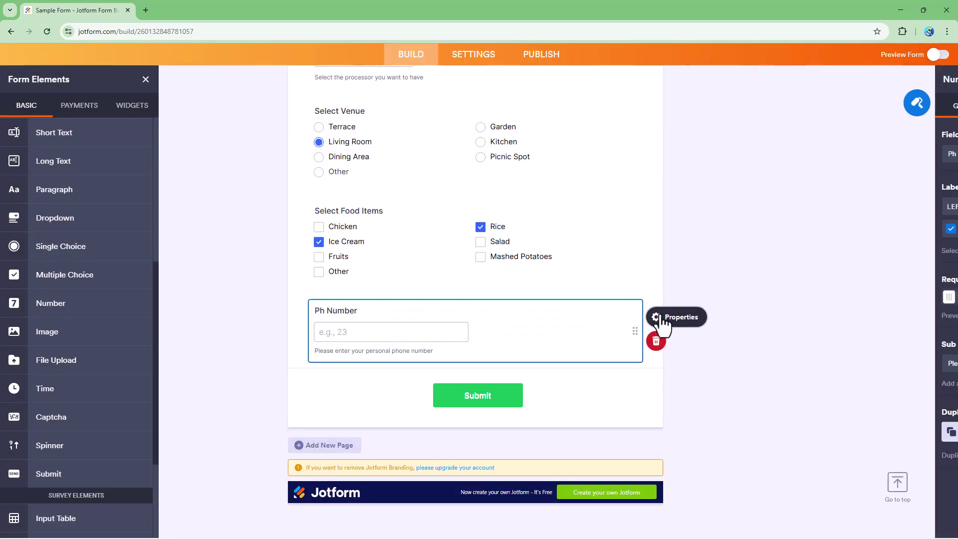
{"action": "left_click", "coordinate": [847, 115]}
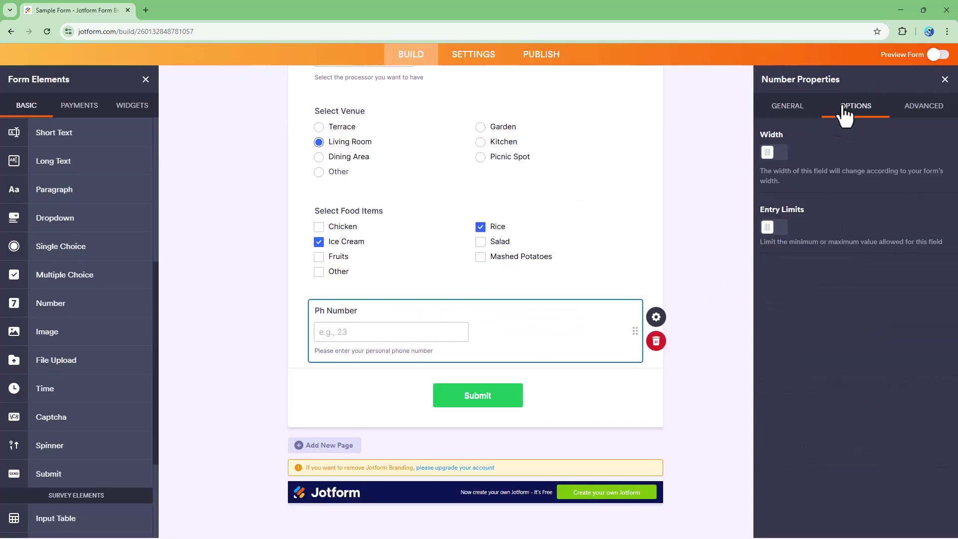
{"action": "left_click", "coordinate": [778, 155]}
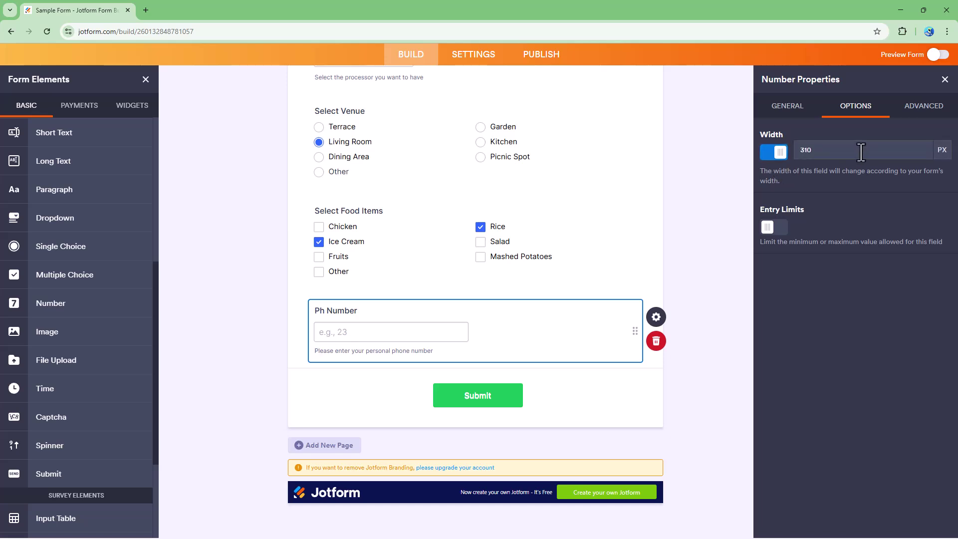
{"action": "double_click", "coordinate": [824, 153]}
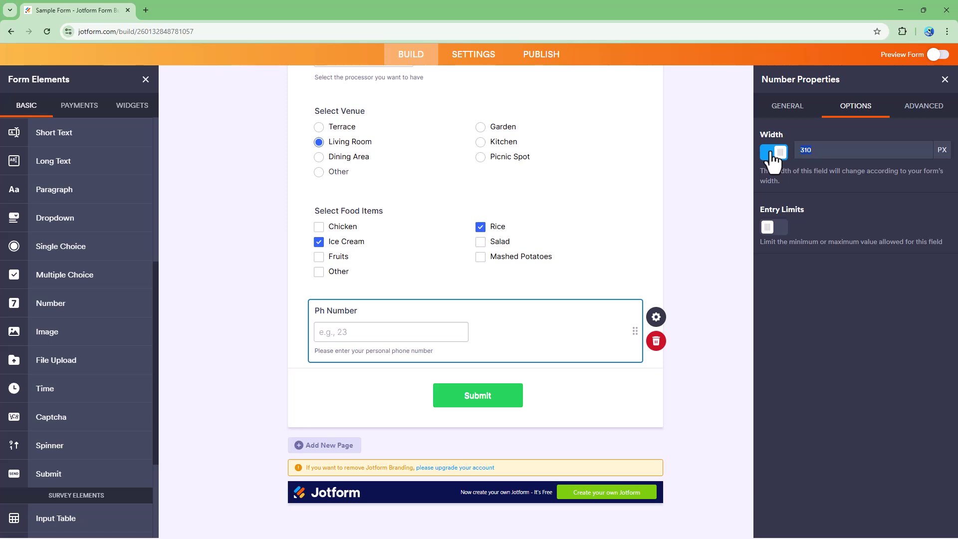
{"action": "type", "text": "500"}
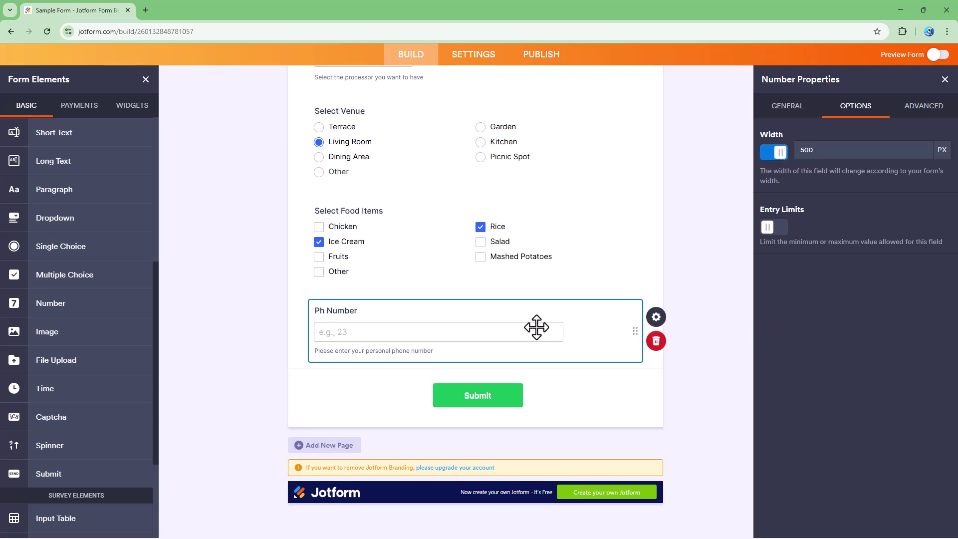
Step: Enable entry limits with minimum 2 and maximum 10
{"action": "left_click", "coordinate": [769, 228]}
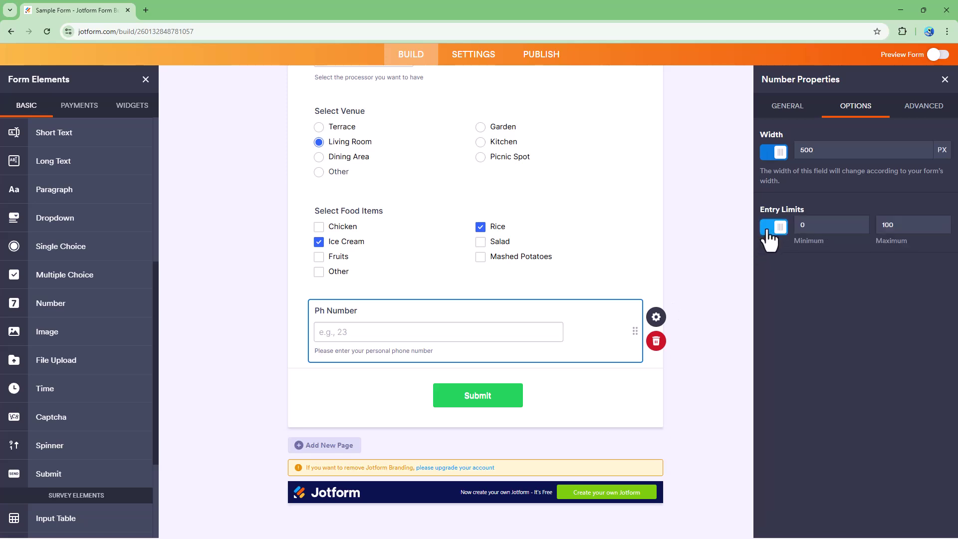
{"action": "double_click", "coordinate": [830, 226]}
{"action": "key", "text": "Tab"}
{"action": "type", "text": "10"}
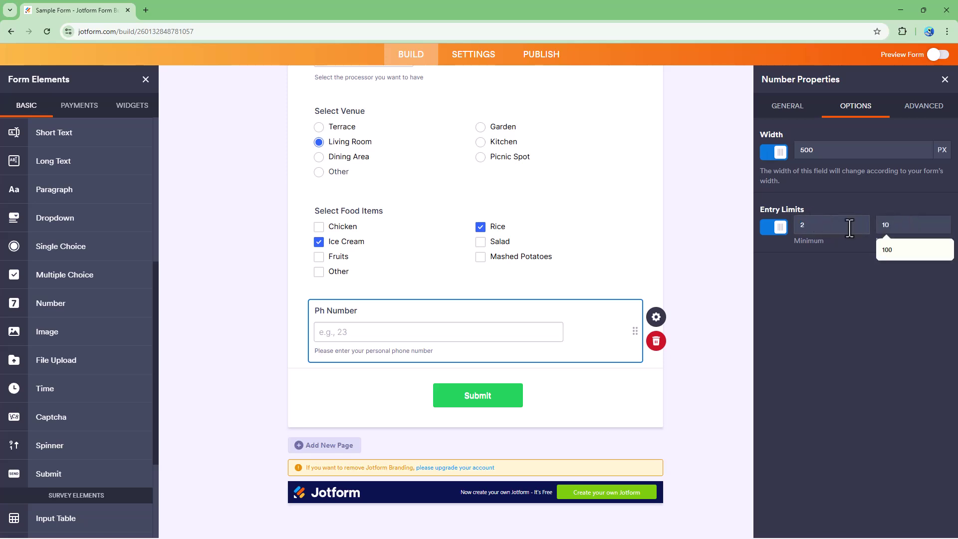
{"action": "left_click", "coordinate": [851, 250]}
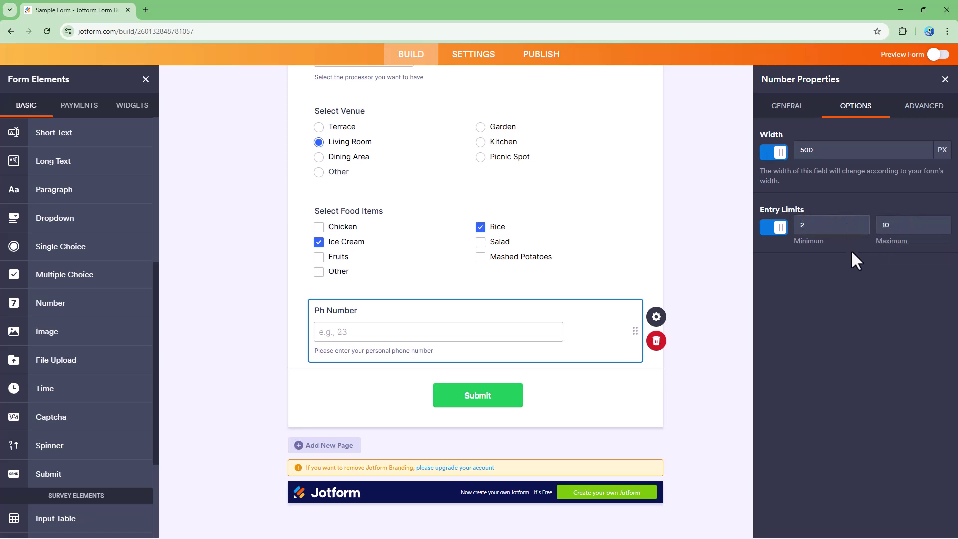
Step: Replace the 'e.g., 23' placeholder with a sample phone number and add hover text 'Please enter your phone number'
{"action": "left_click", "coordinate": [915, 115]}
{"action": "left_click_drag", "start_coordinate": [860, 146], "coordinate": [725, 149]}
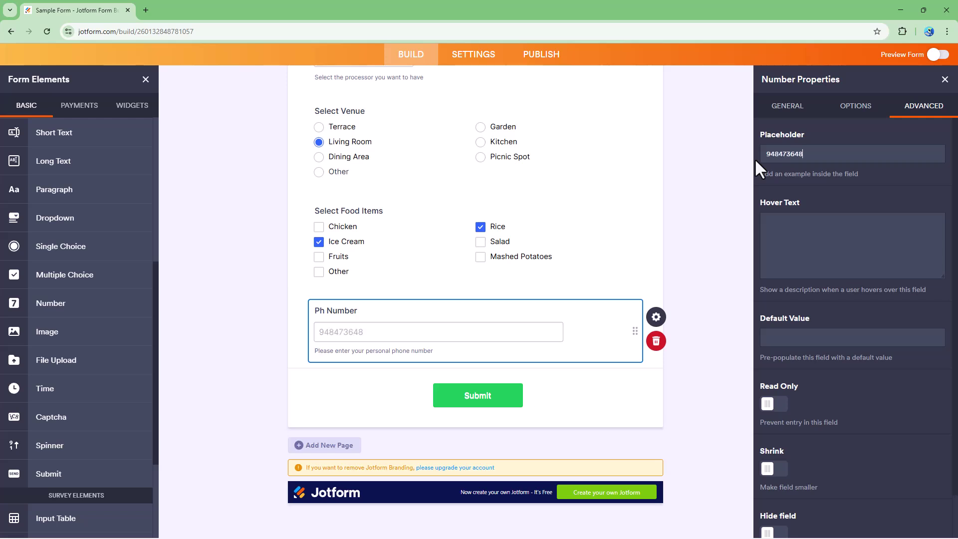
{"action": "left_click", "coordinate": [799, 237]}
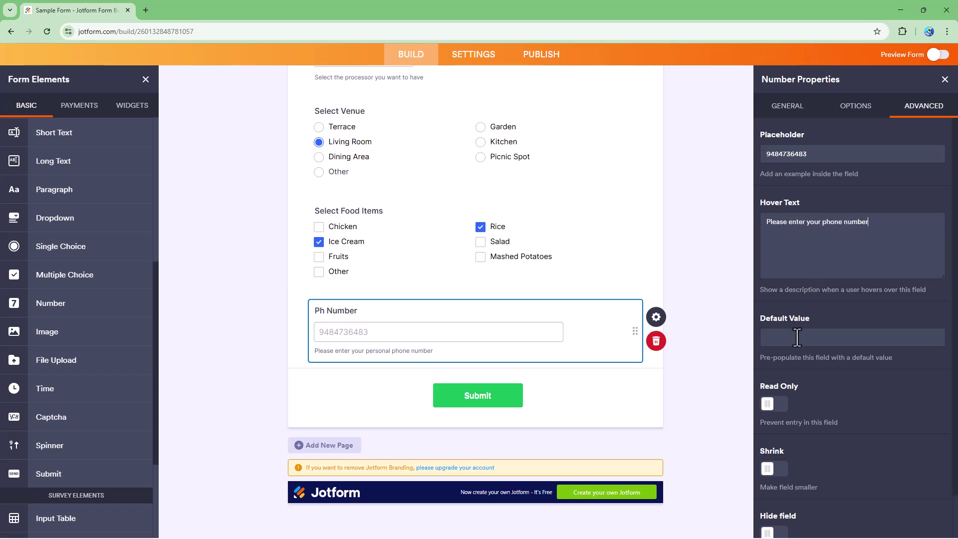
Step: Try a default value and the Read Only setting, then clear and turn off both
{"action": "left_click", "coordinate": [796, 337]}
{"action": "type", "text": "38743874"}
{"action": "key", "text": "BackSpace"}
{"action": "left_click", "coordinate": [777, 405]}
{"action": "left_click", "coordinate": [776, 404]}
{"action": "scroll", "coordinate": [777, 417], "scroll_direction": "down", "scroll_amount": 1}
{"action": "left_click", "coordinate": [776, 423]}
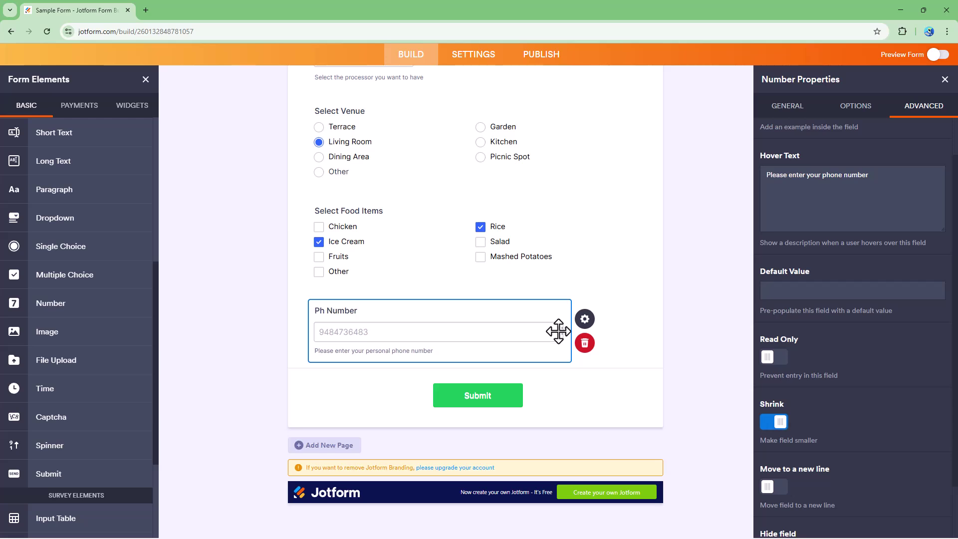
{"action": "scroll", "coordinate": [796, 473], "scroll_direction": "down", "scroll_amount": 1}
{"action": "left_click", "coordinate": [775, 422]}
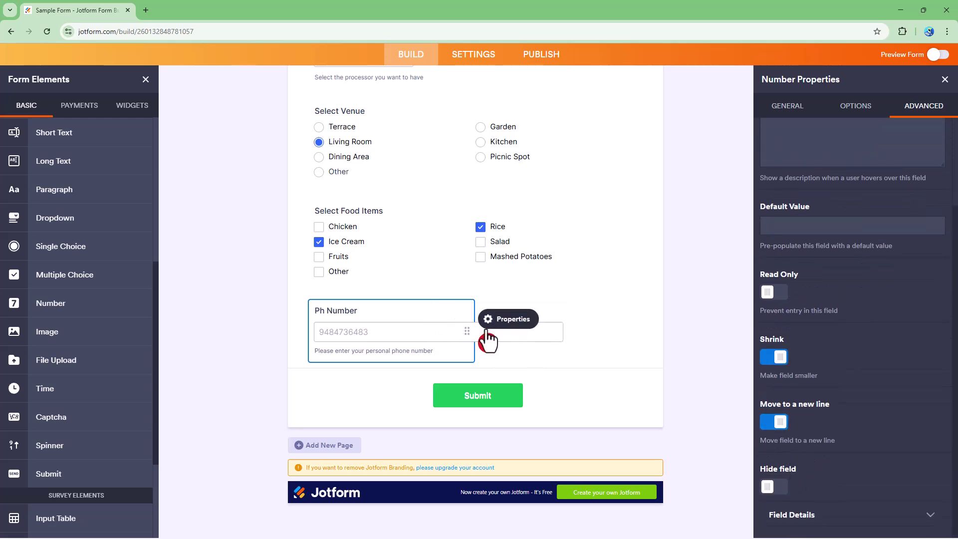
{"action": "left_click", "coordinate": [780, 423]}
{"action": "left_click", "coordinate": [774, 358]}
{"action": "left_click", "coordinate": [776, 488]}
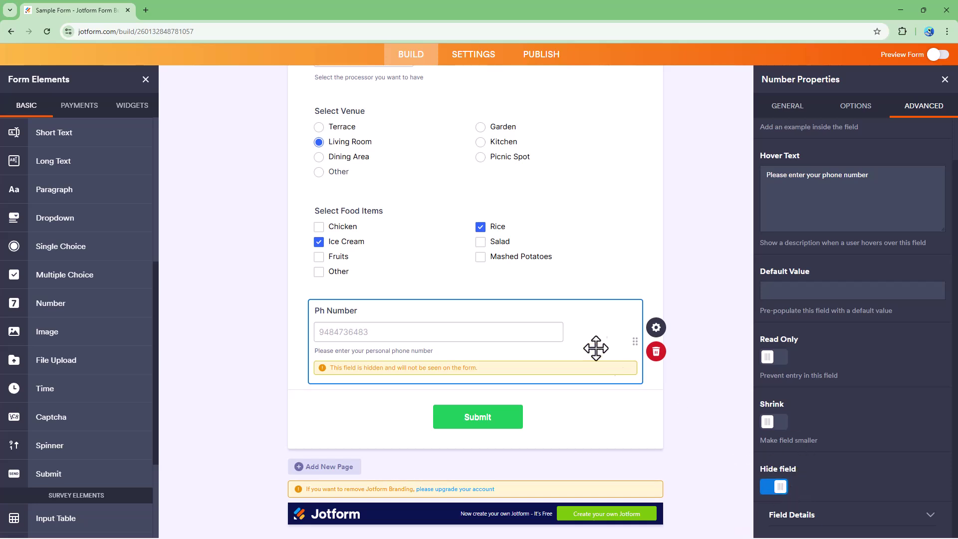
{"action": "left_click", "coordinate": [775, 492]}
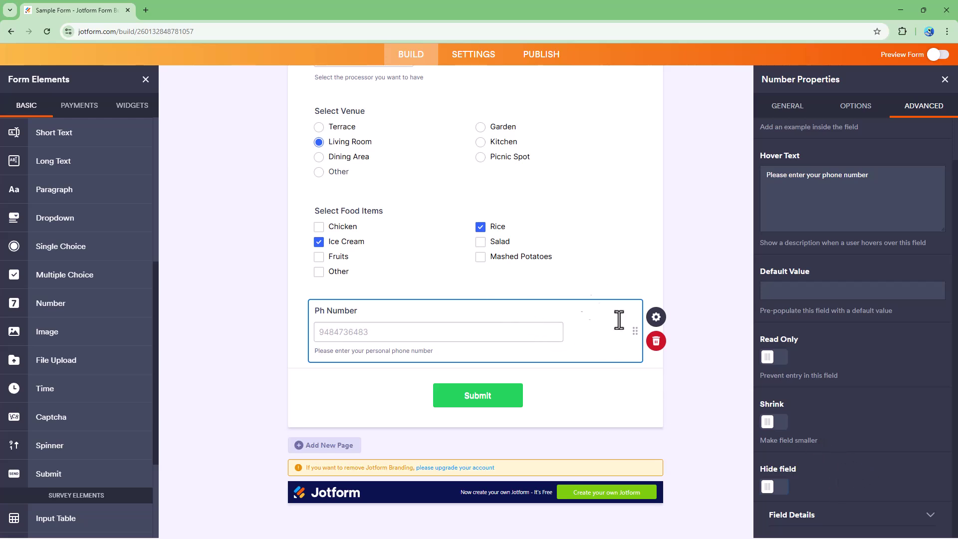
Step: In Field Details, edit the unique name phoneNumber toward phNumber
{"action": "left_click", "coordinate": [906, 514]}
{"action": "left_click", "coordinate": [809, 419]}
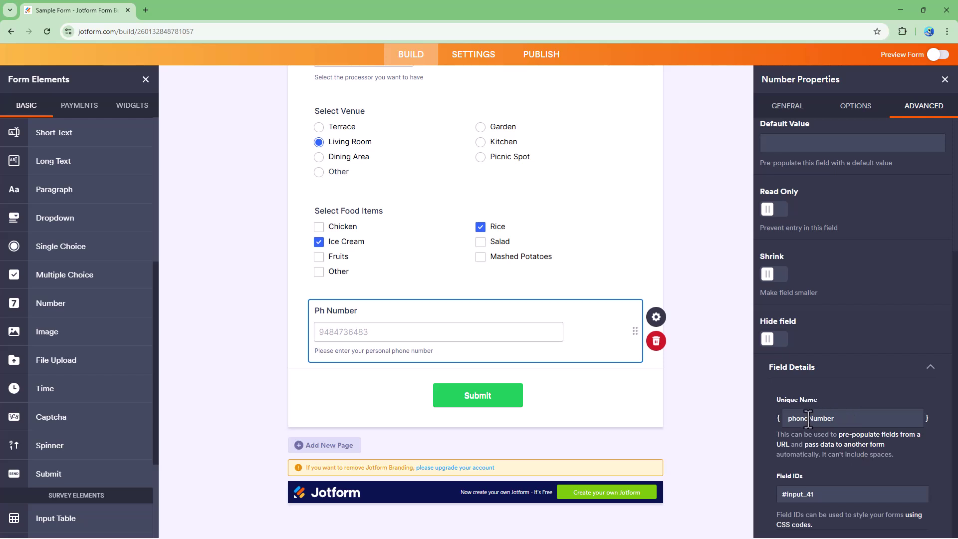
{"action": "key", "text": "BackSpace"}
{"action": "key", "text": "BackSpace"}
{"action": "key", "text": "BackSpace"}
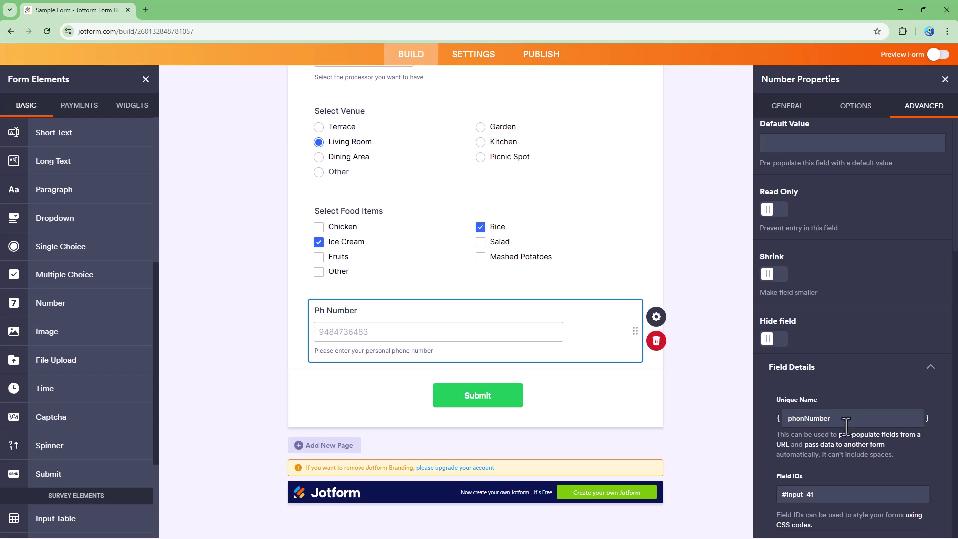